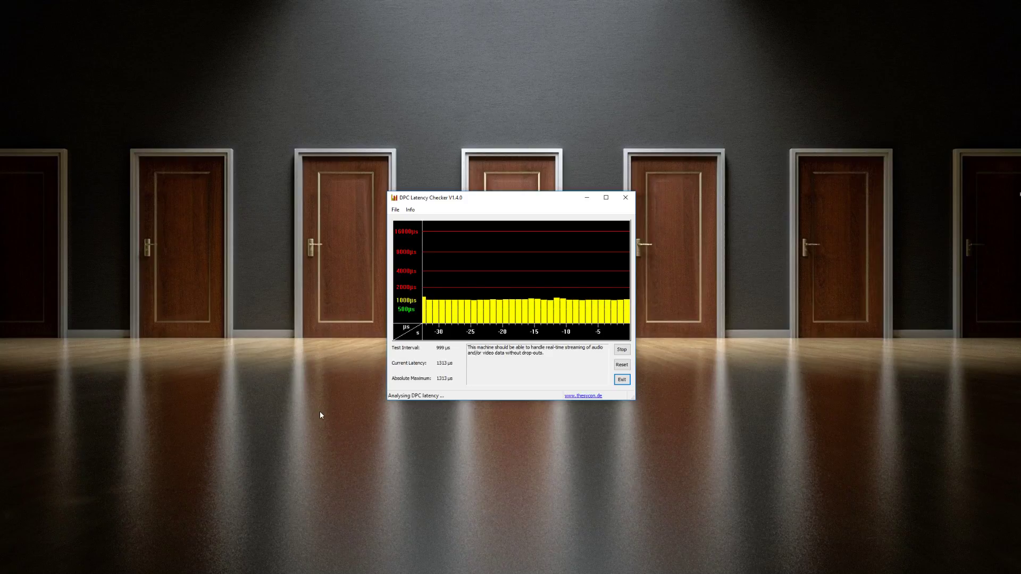
Step: Bring up LatencyMon, open Device Manager and place its window over the latency report
click(128, 573)
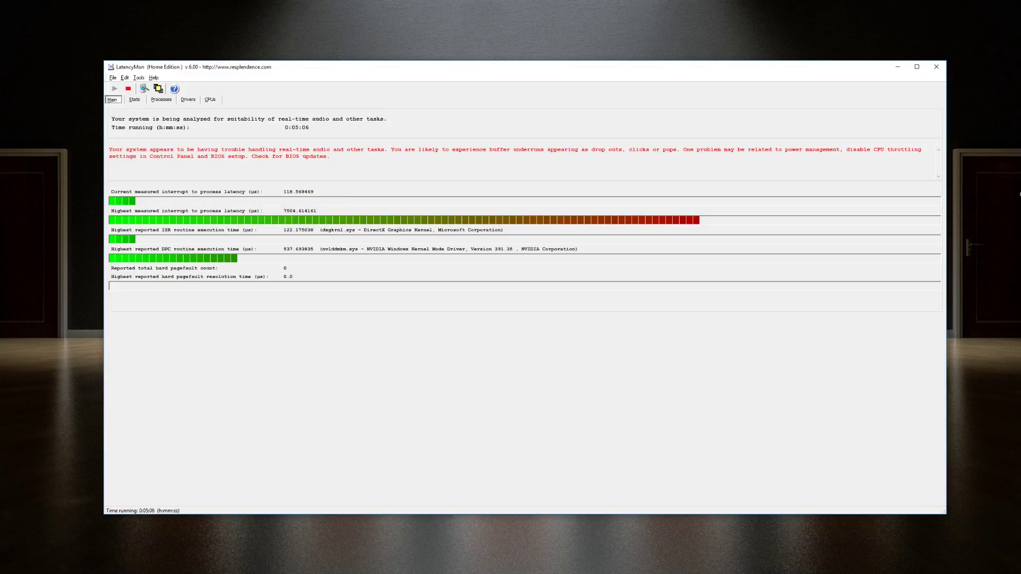
key(super)
text(devic)
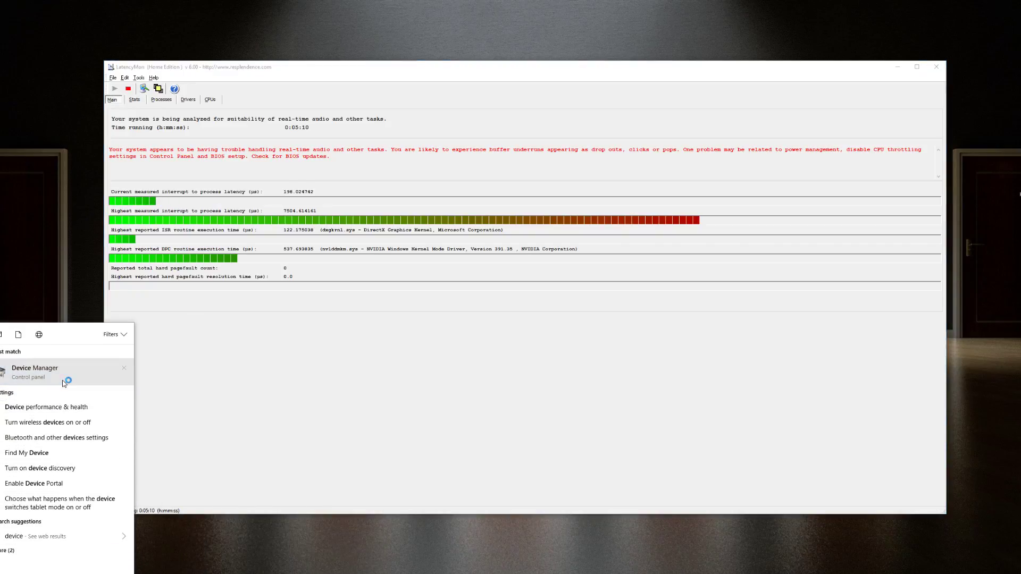
click(67, 379)
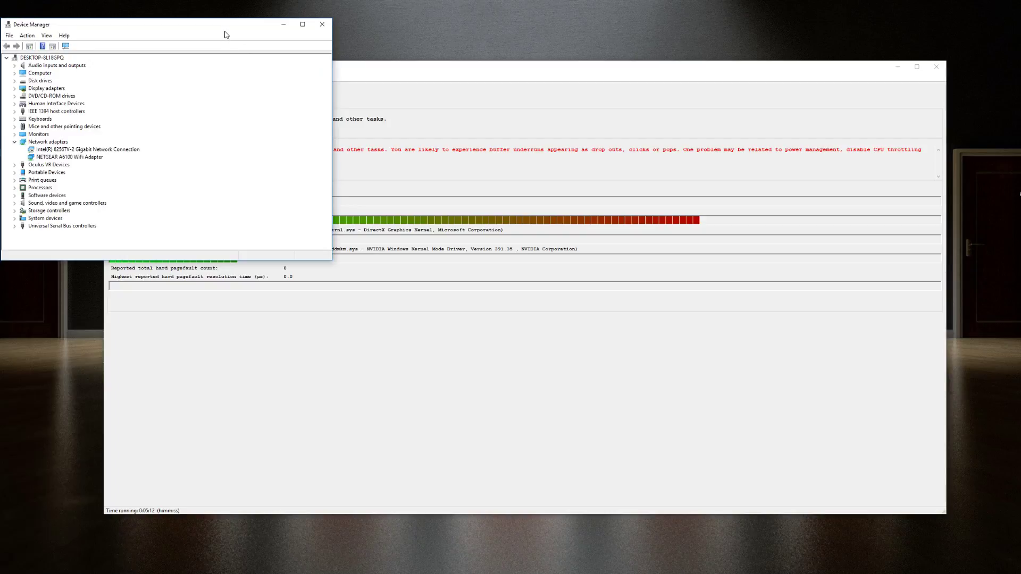
drag(215, 31, 576, 116)
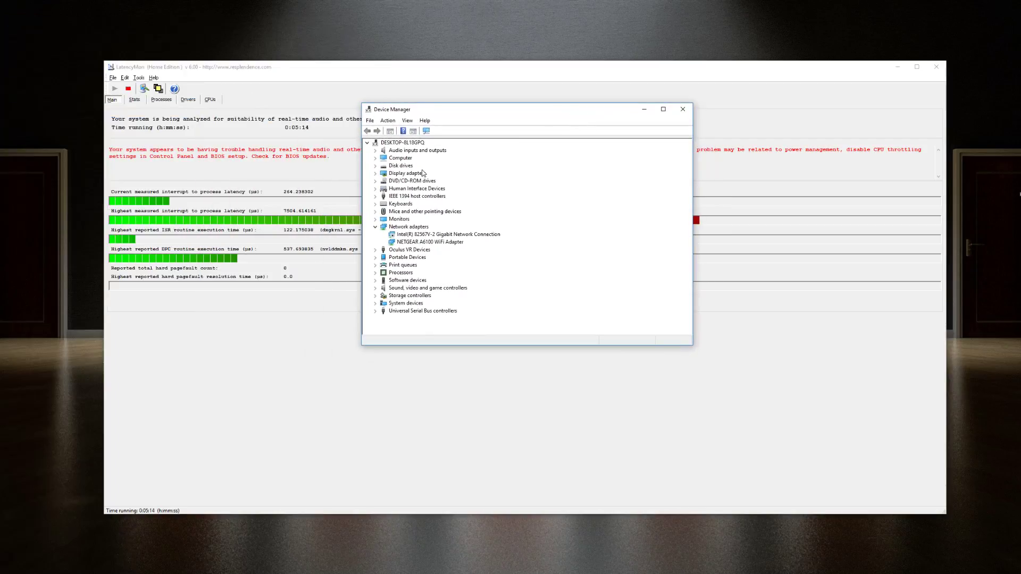
Step: Collapse the network adapters, expand the storage controllers and select the Intel Chipset SATA RAID Controller
click(375, 228)
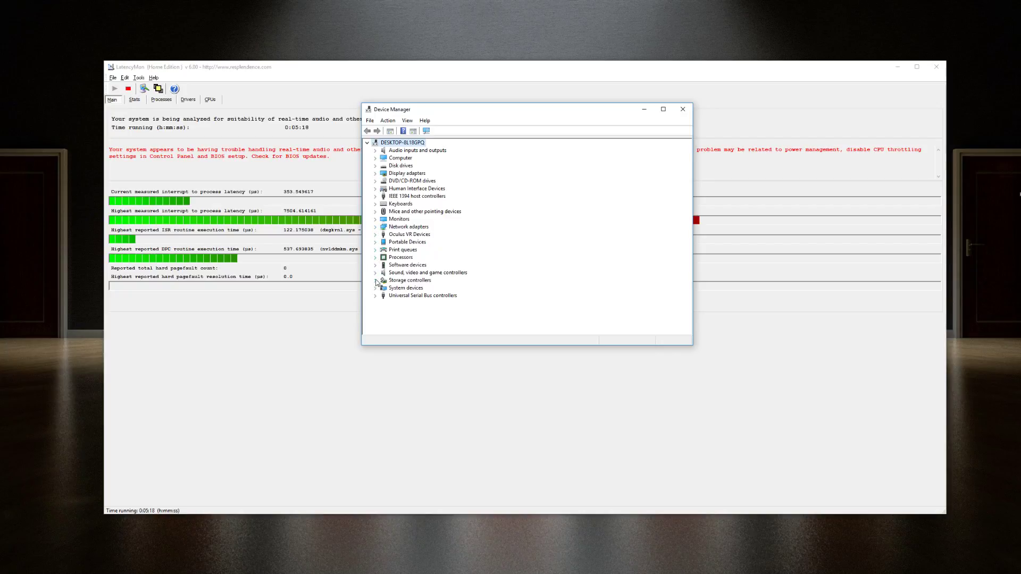
click(376, 280)
click(417, 288)
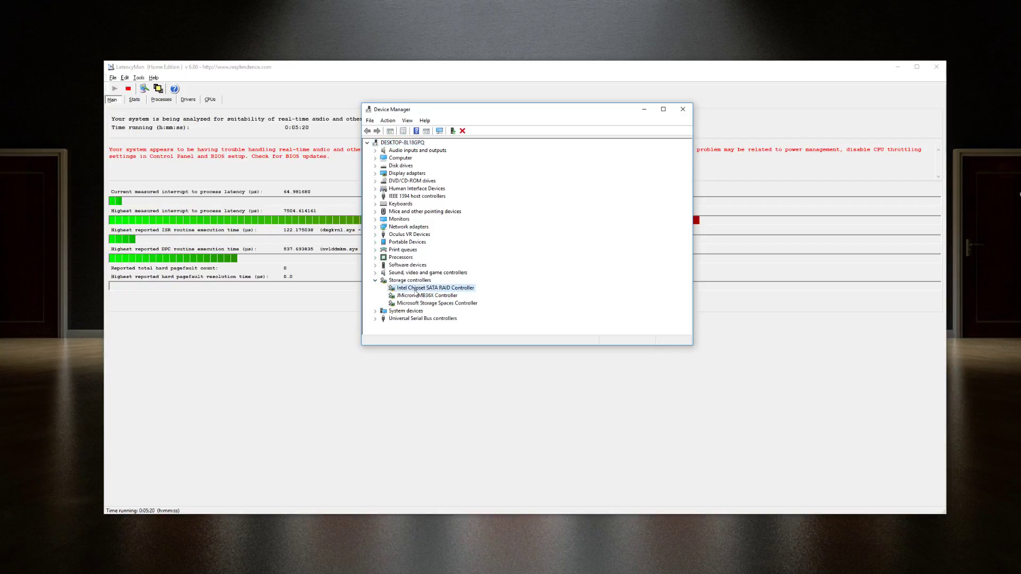
Step: Start an automatic online driver search for the Intel Chipset SATA RAID Controller and cancel it
right_click(454, 290)
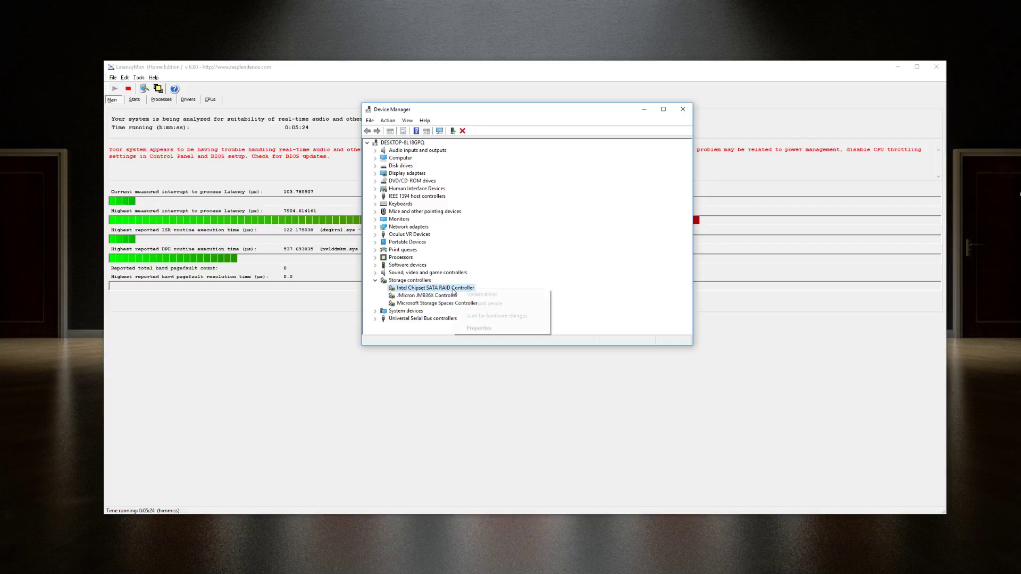
click(482, 294)
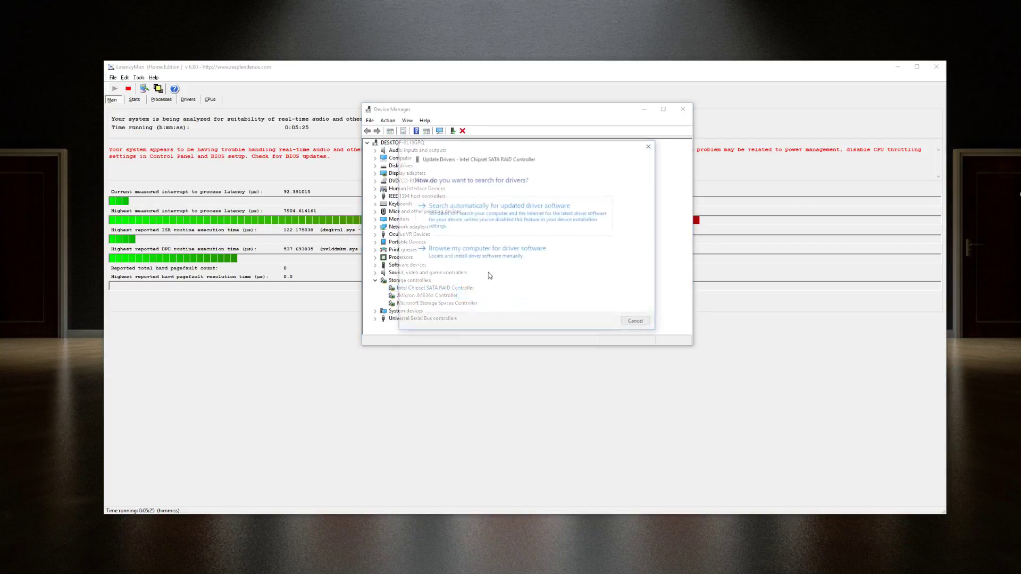
click(483, 213)
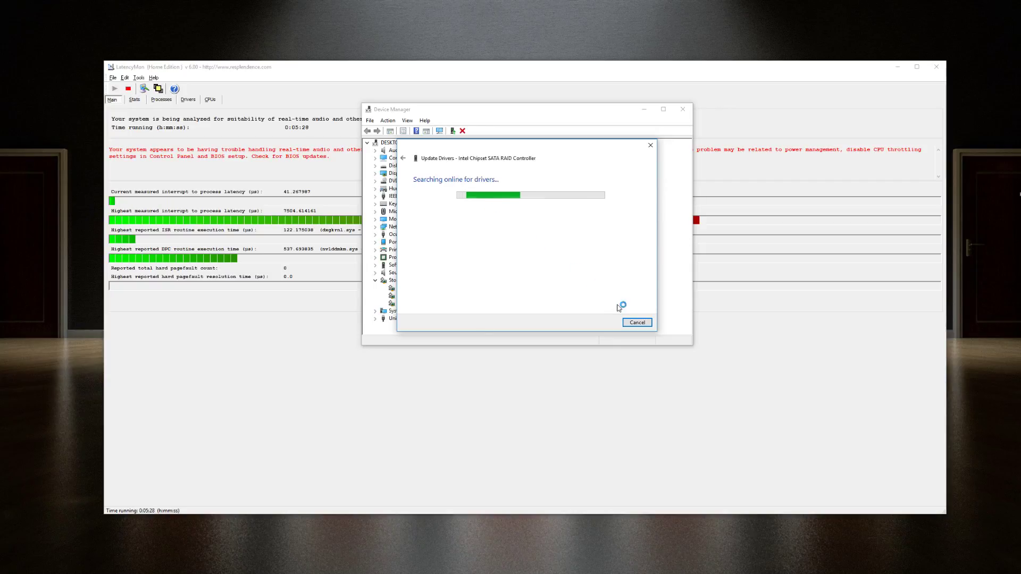
click(638, 323)
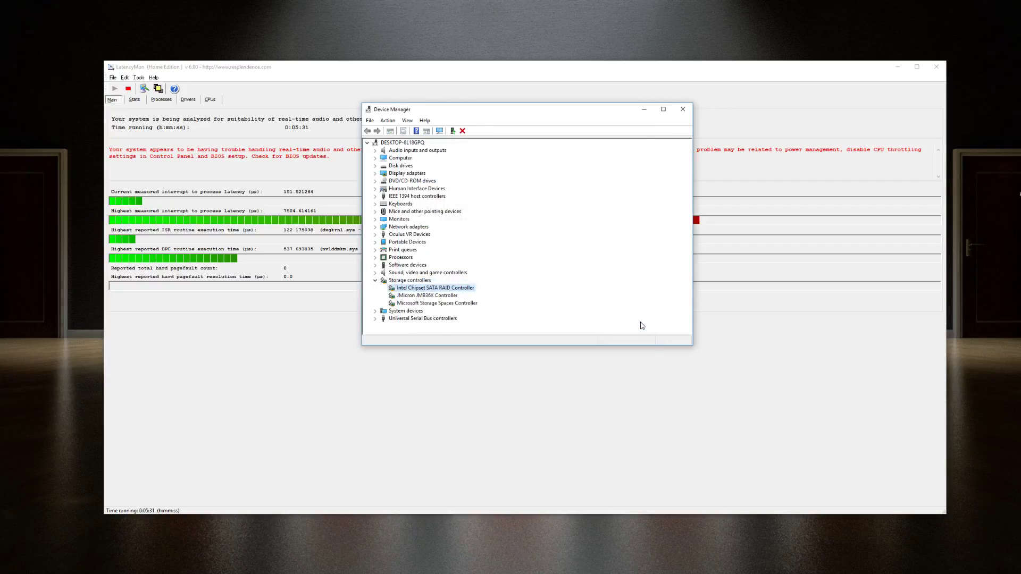
Step: View the option to install the Intel Chipset SATA RAID Controller driver from a local folder, cancel the update and close Device Manager
right_click(424, 289)
click(537, 285)
right_click(466, 290)
click(467, 293)
click(477, 254)
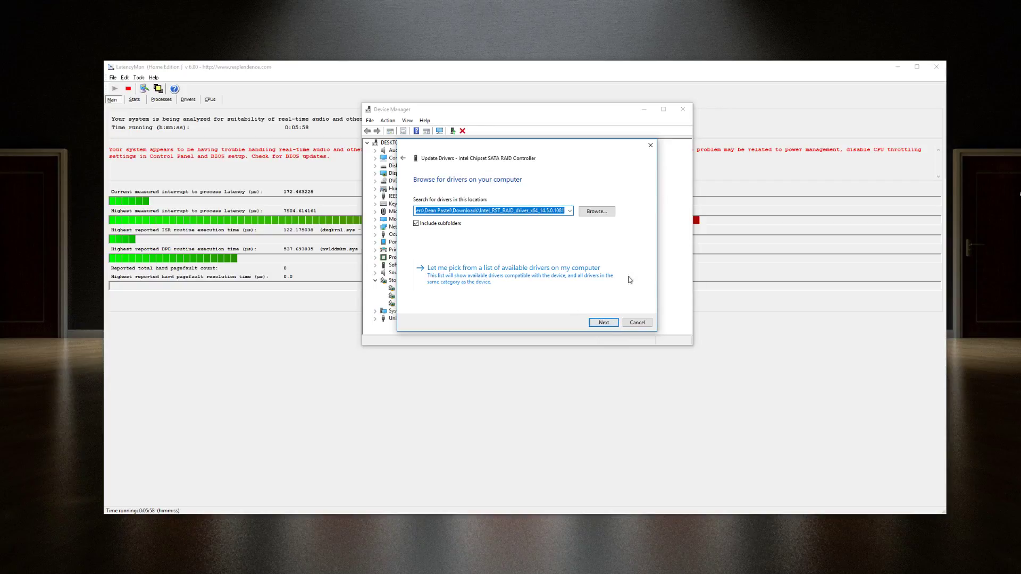
click(640, 323)
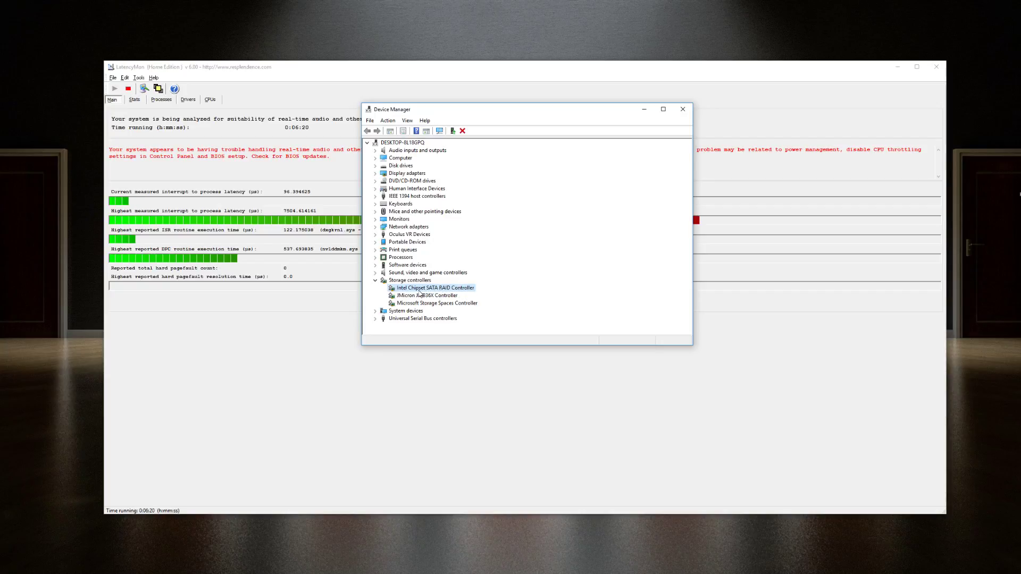
click(682, 113)
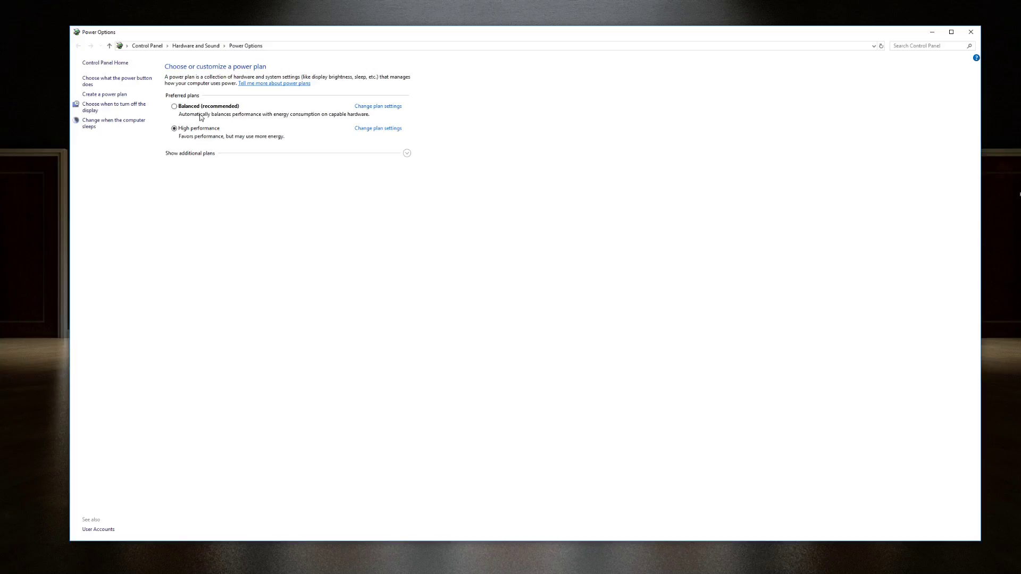
Step: Open the High performance plan's advanced power settings and examine the USB selective suspend setting
click(367, 130)
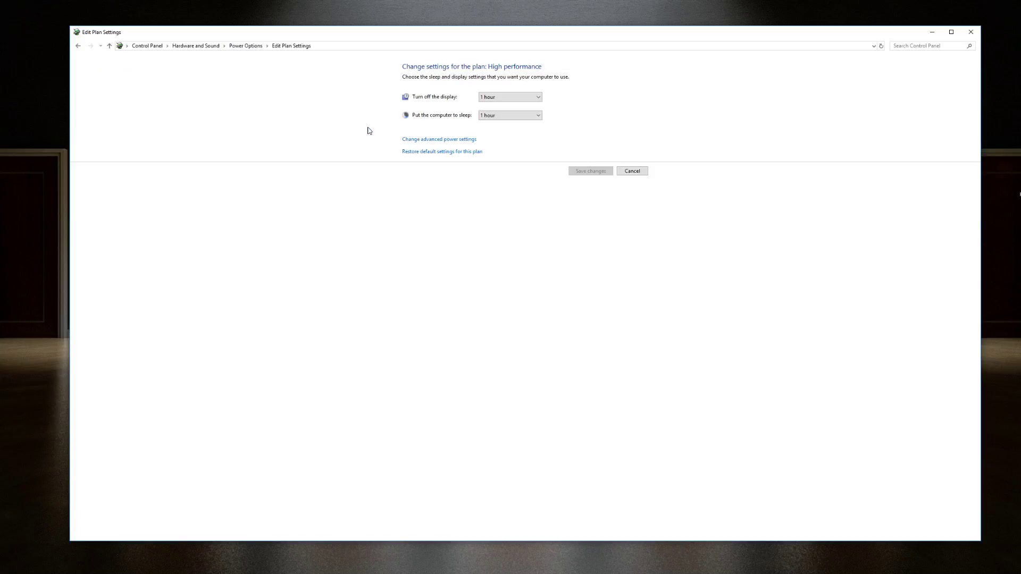
click(435, 140)
drag(94, 19, 539, 93)
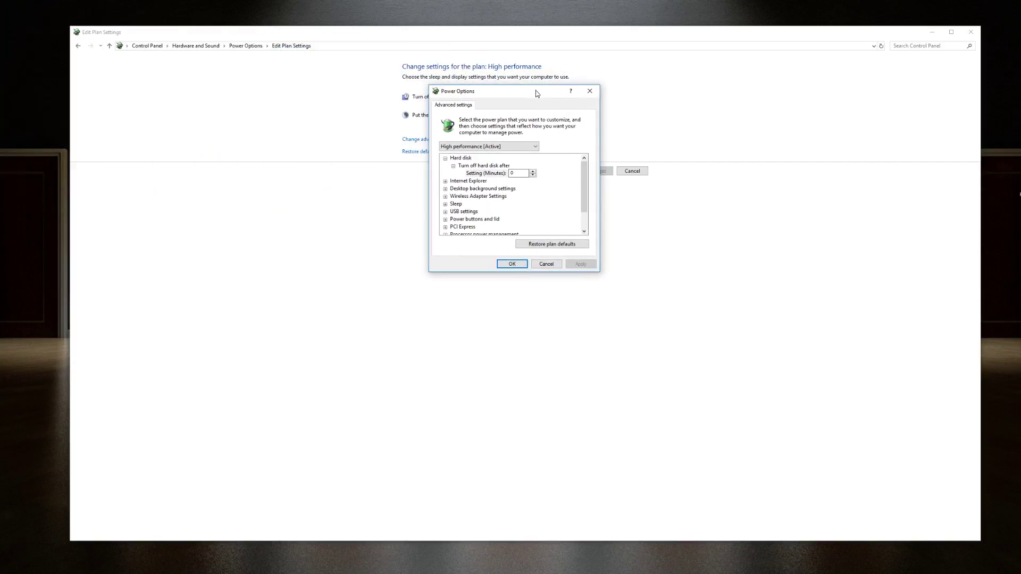
click(445, 212)
scroll(447, 210, down, 1)
click(453, 197)
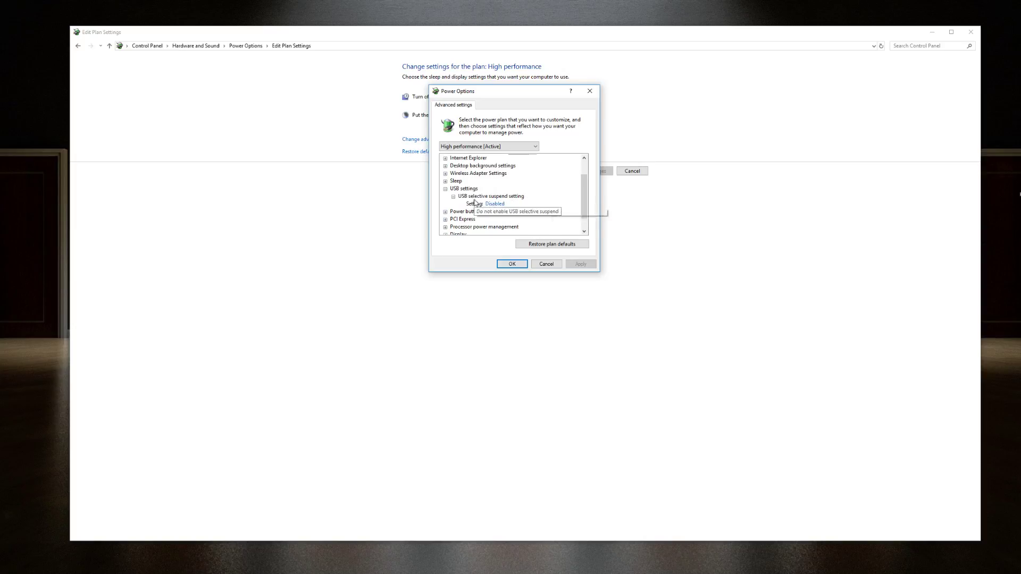
click(446, 190)
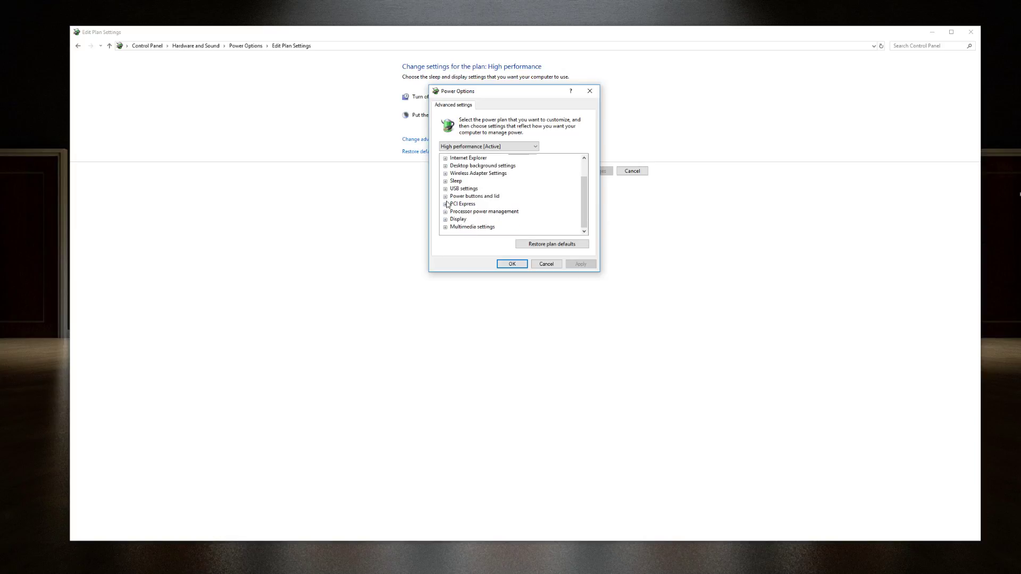
Step: Examine the minimum processor state under processor power management and close the advanced power settings with OK
click(446, 213)
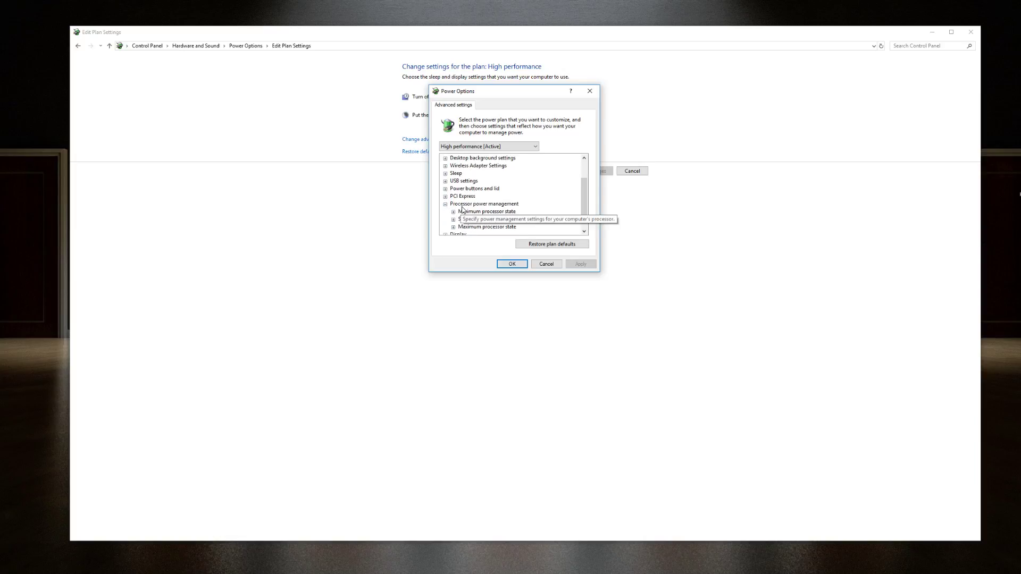
scroll(462, 209, down, 1)
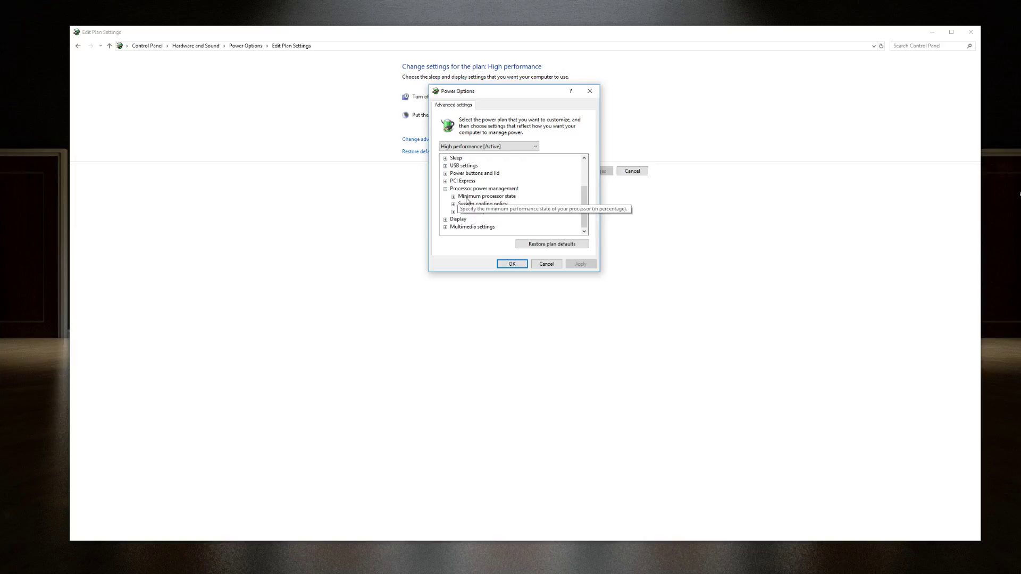
double_click(492, 197)
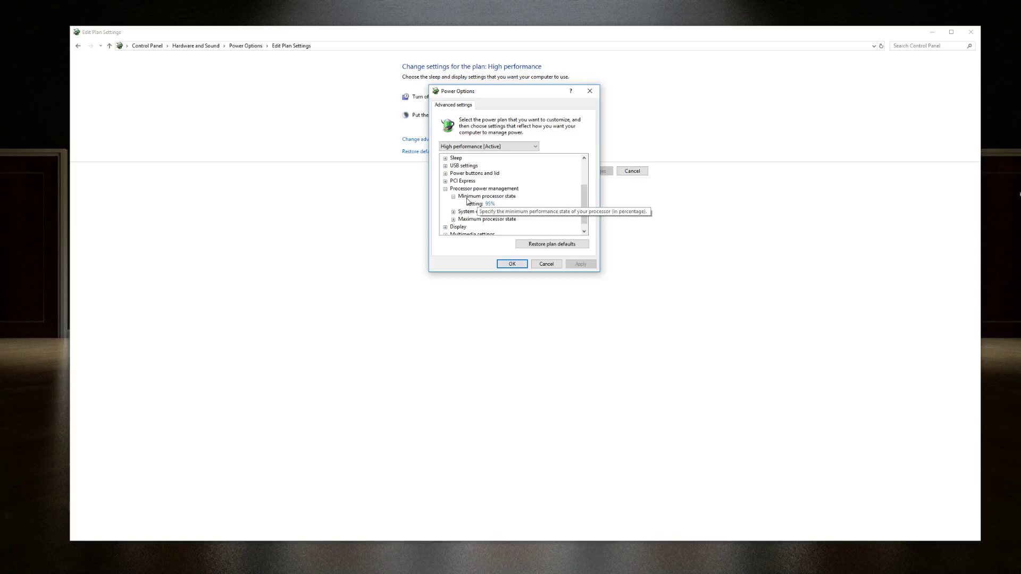
click(446, 189)
click(522, 264)
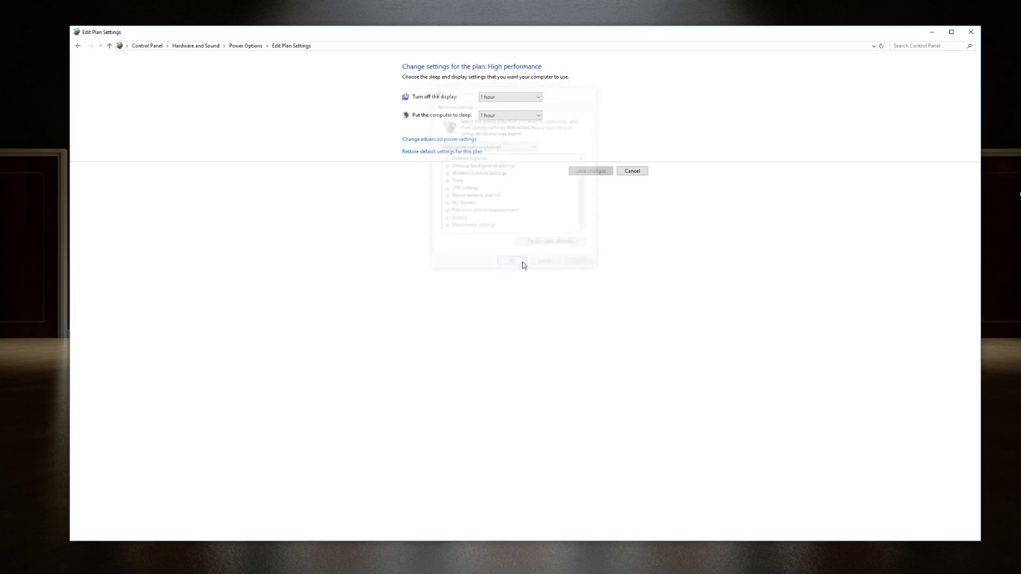